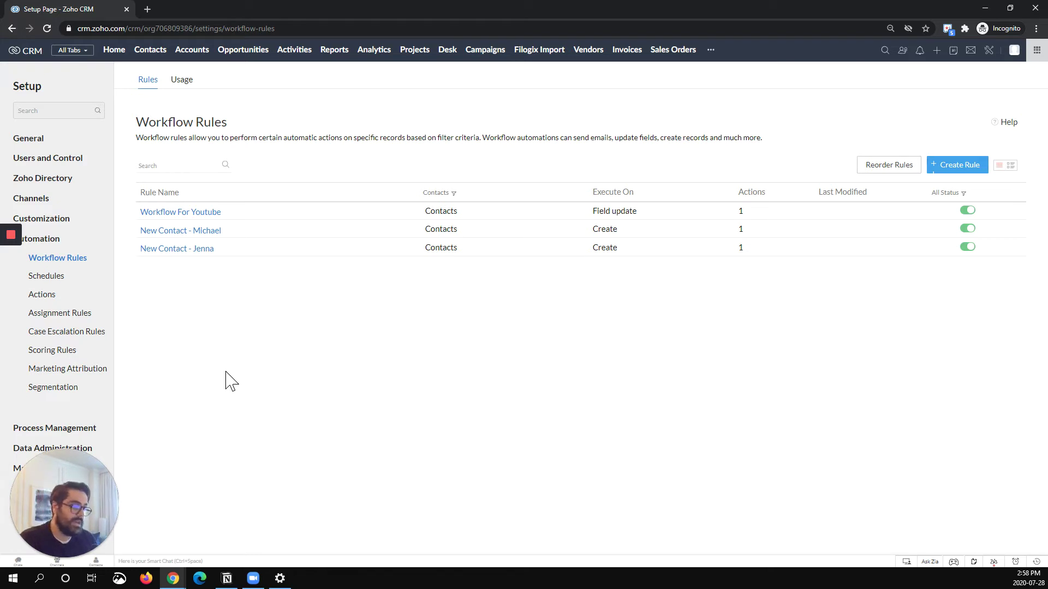
# - Open the New Contact - Michael workflow rule and rename it to New Contact - Tom
pyautogui.click(200, 230)
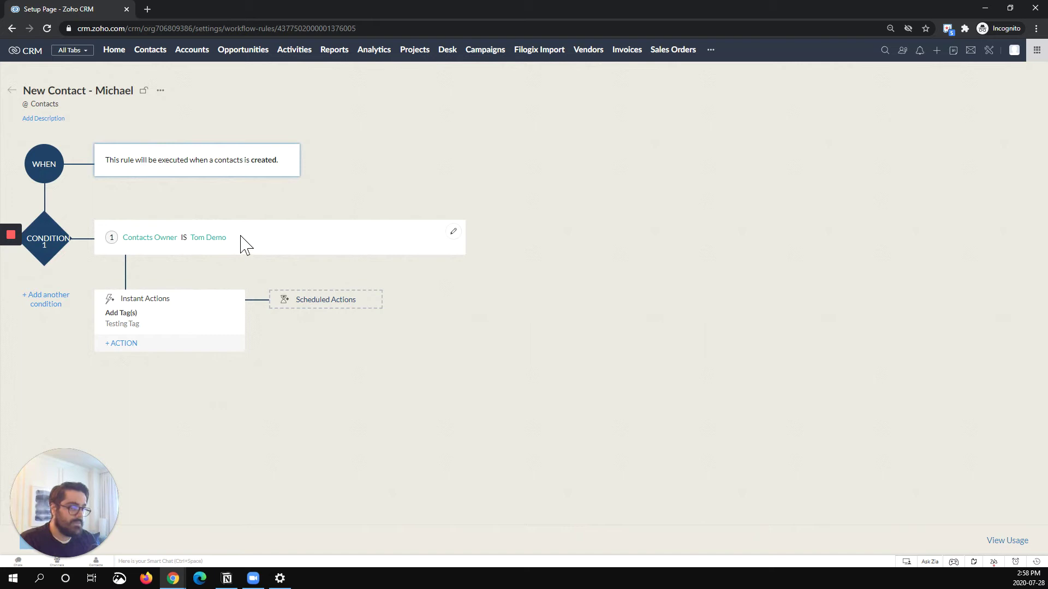
pyautogui.click(122, 89)
pyautogui.doubleClick(122, 90)
pyautogui.write('T')
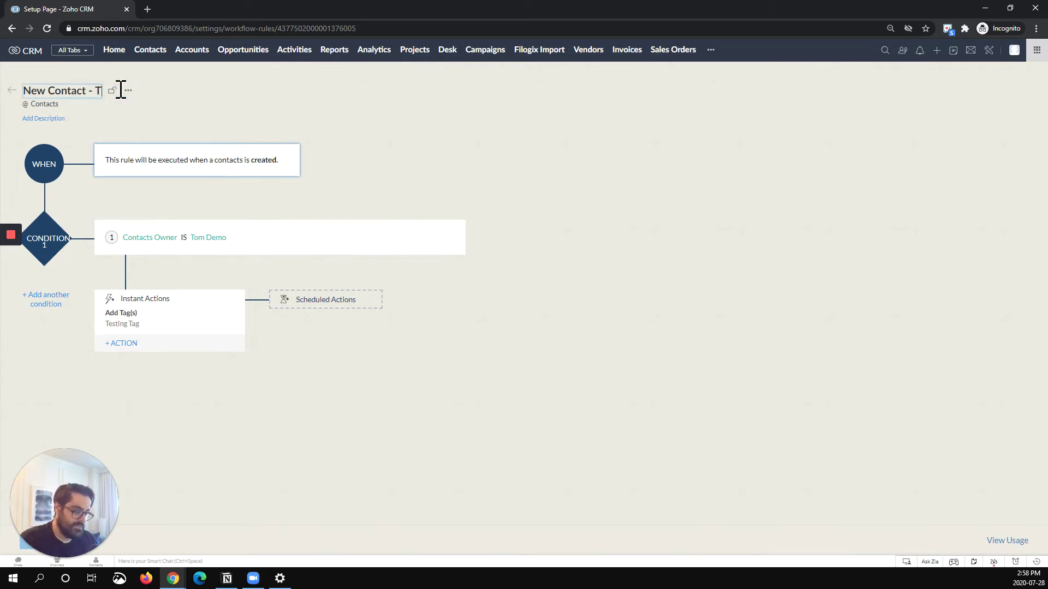
pyautogui.write('om')
pyautogui.click(231, 112)
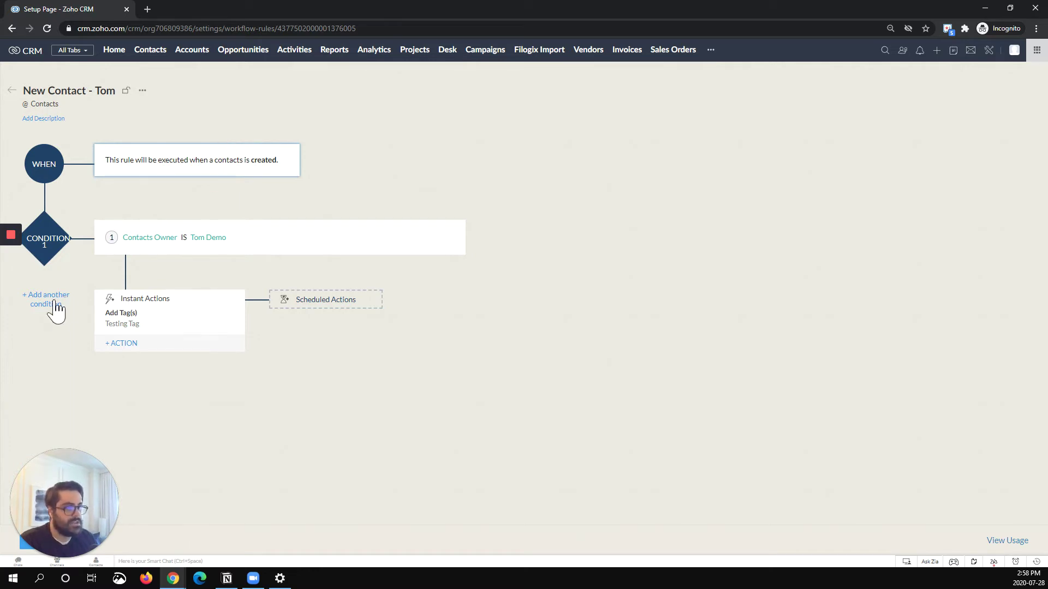
# - Add a second, still empty condition to the rule
pyautogui.click(53, 304)
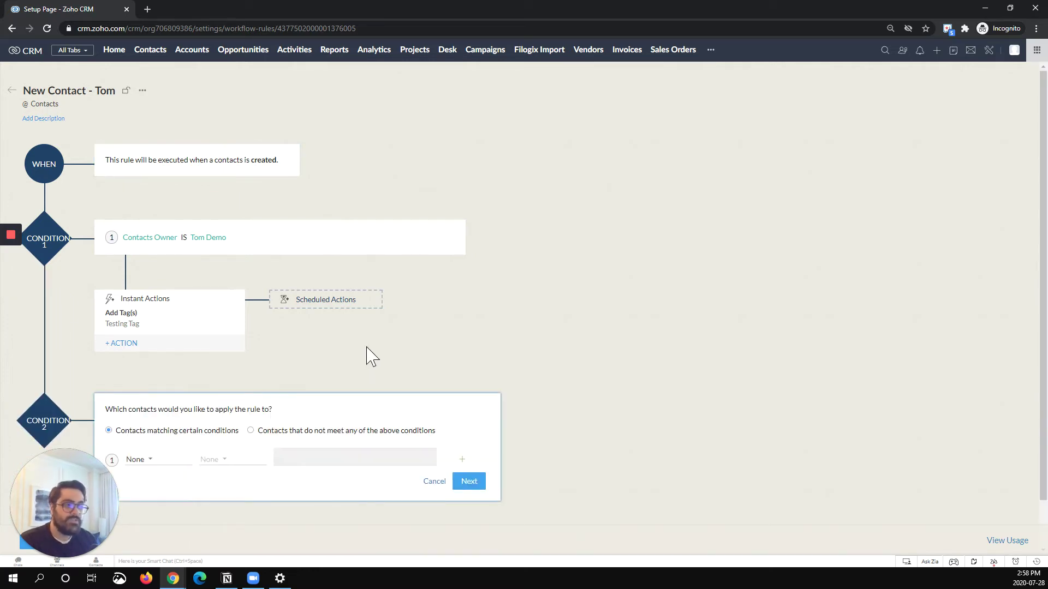
pyautogui.scroll(-1, 369, 355)
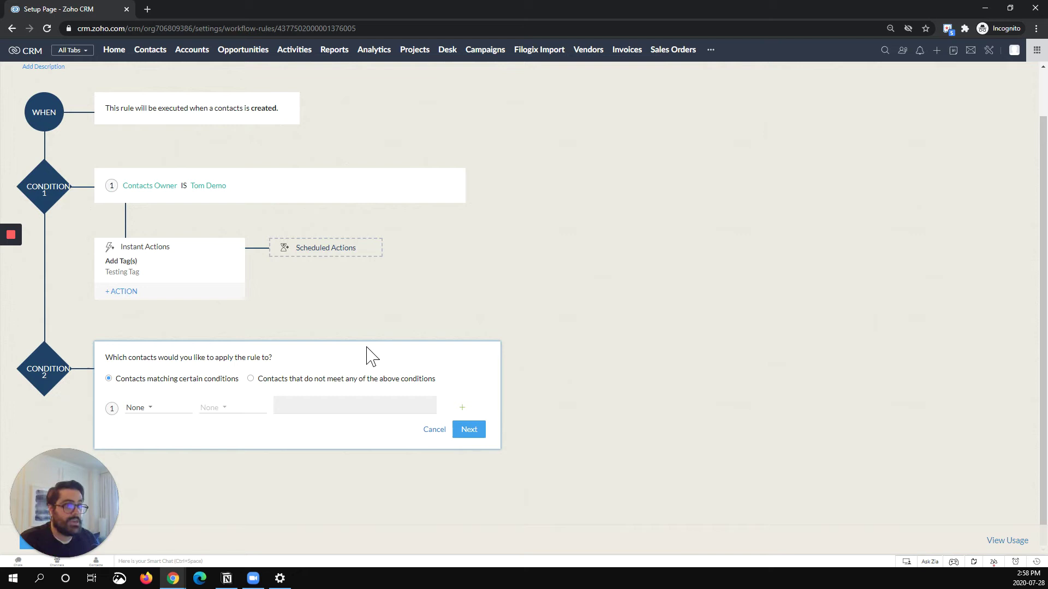
pyautogui.scroll(1, 121, 183)
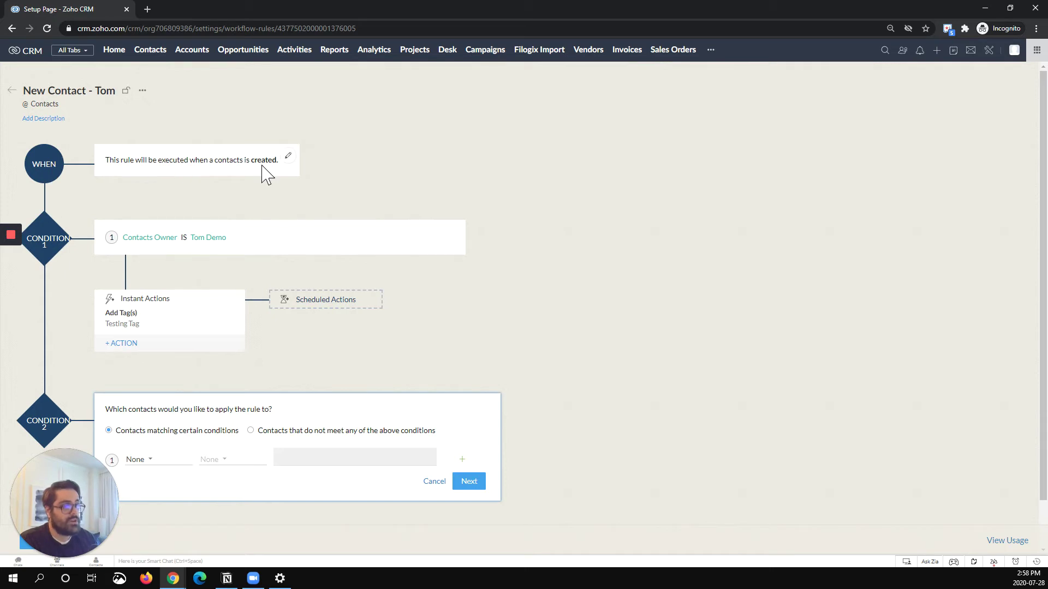
pyautogui.click(287, 157)
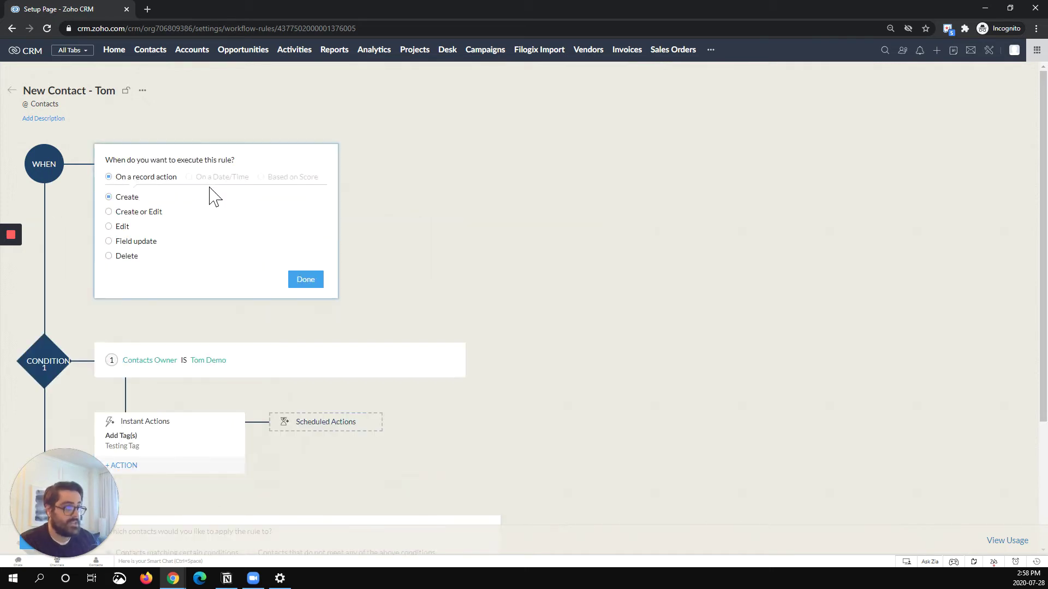
pyautogui.click(128, 244)
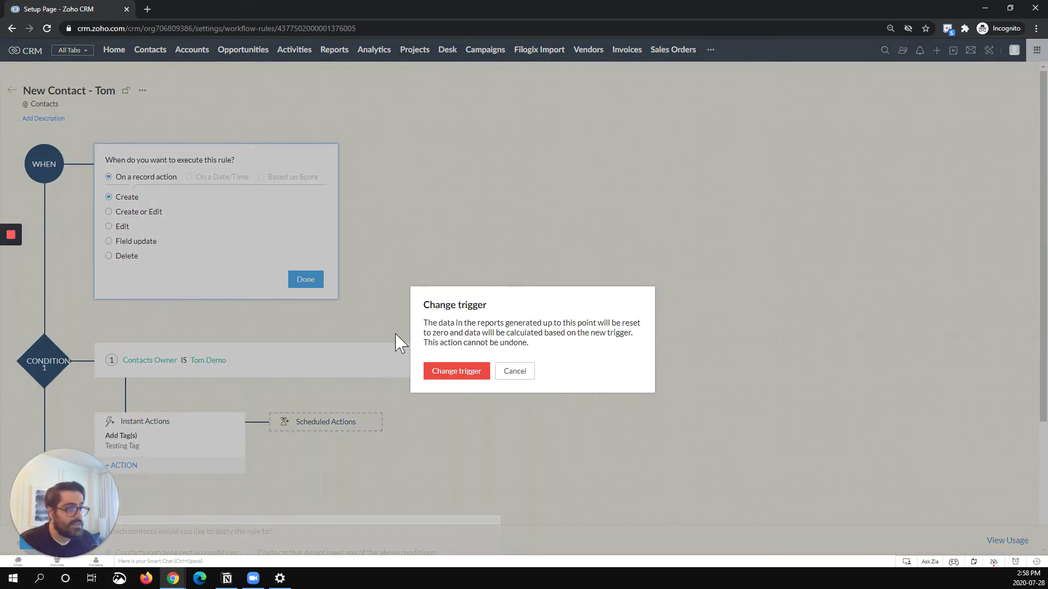
pyautogui.click(447, 373)
pyautogui.click(118, 259)
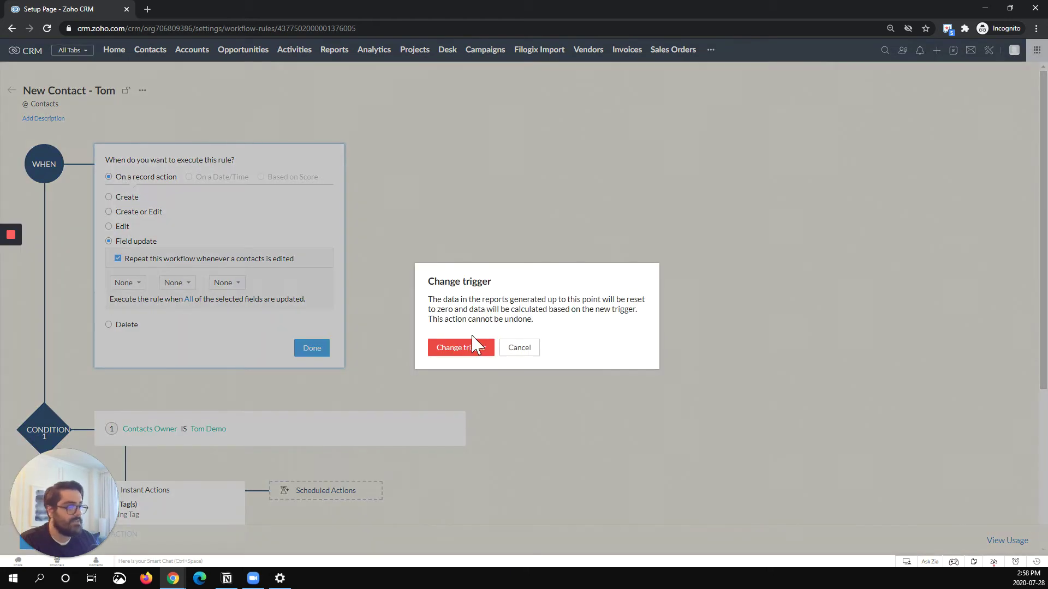
pyautogui.click(460, 350)
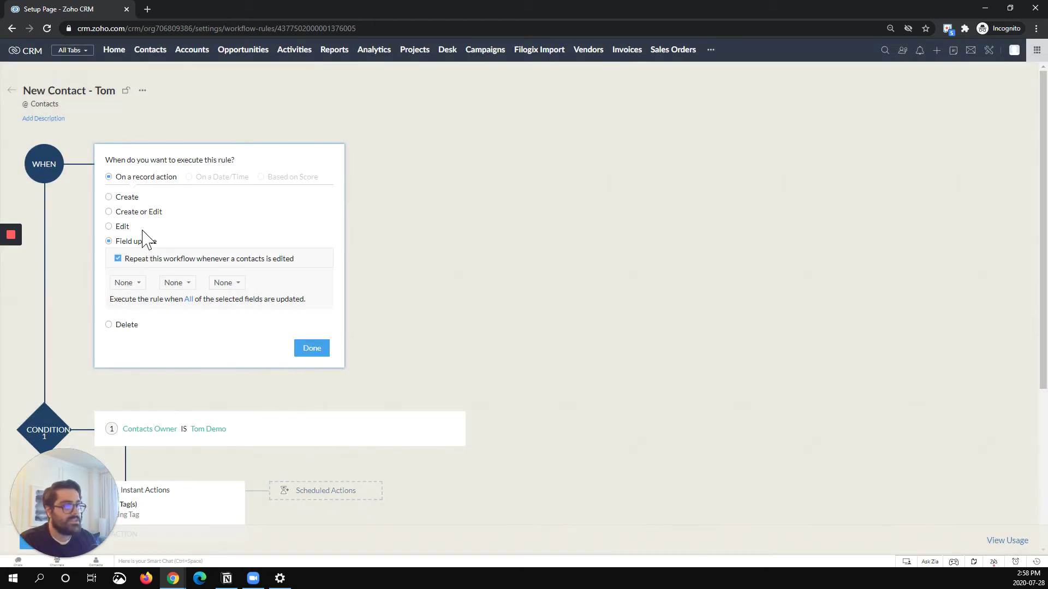
pyautogui.click(130, 198)
pyautogui.click(472, 348)
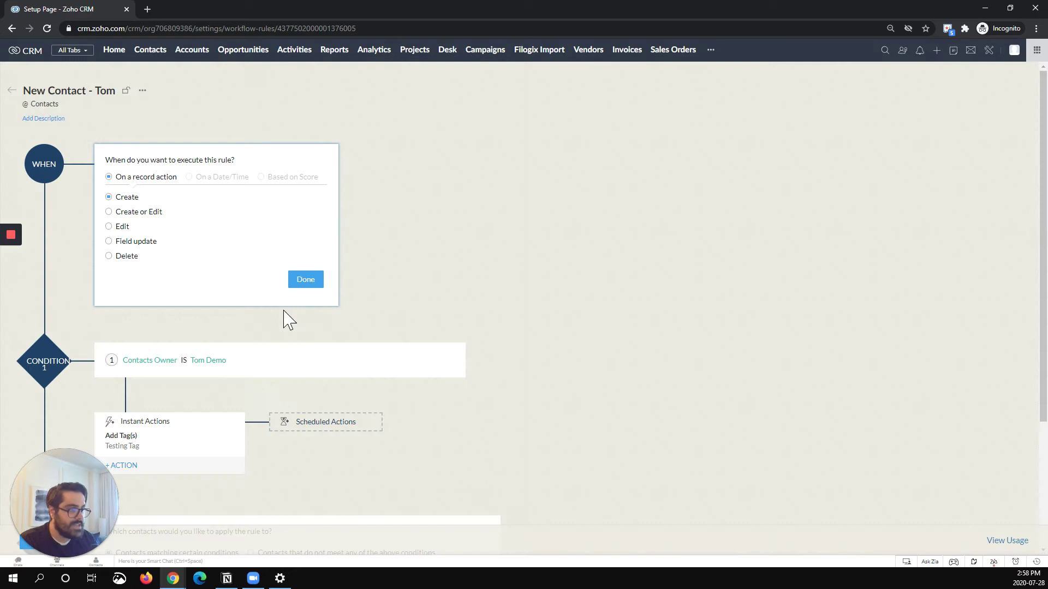
pyautogui.click(304, 282)
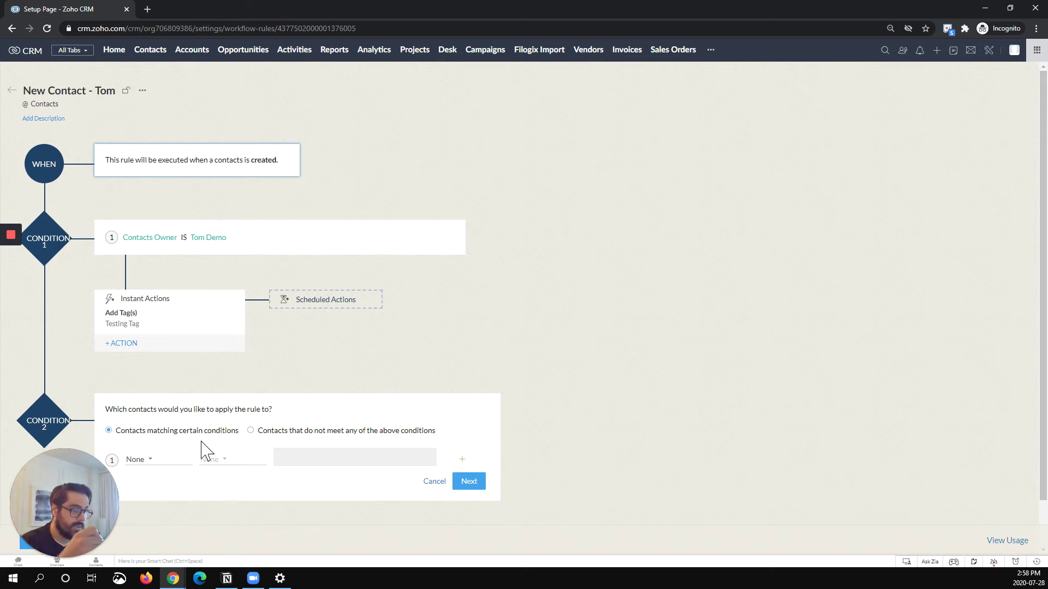
# - Reopen Condition 1 and change its field to Accounts Name
pyautogui.click(145, 462)
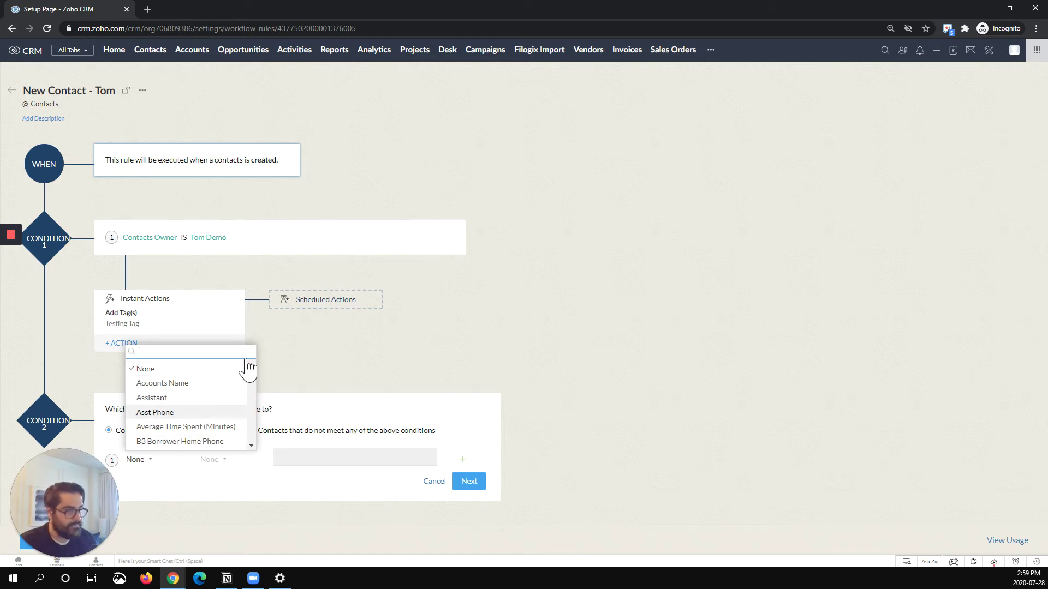
pyautogui.click(453, 235)
pyautogui.click(163, 273)
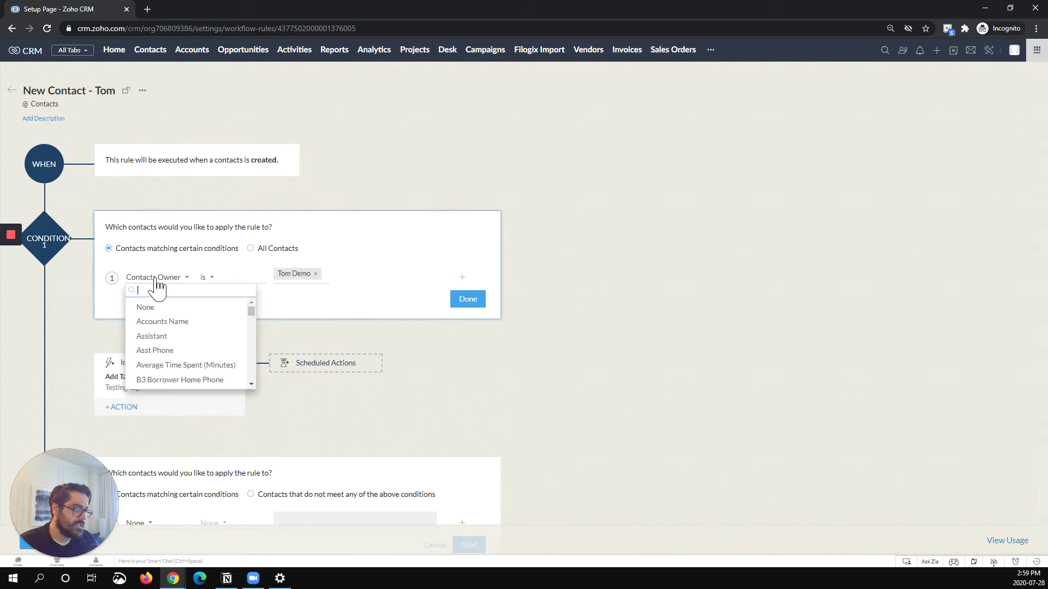
pyautogui.scroll(-1, 177, 339)
pyautogui.scroll(1, 178, 338)
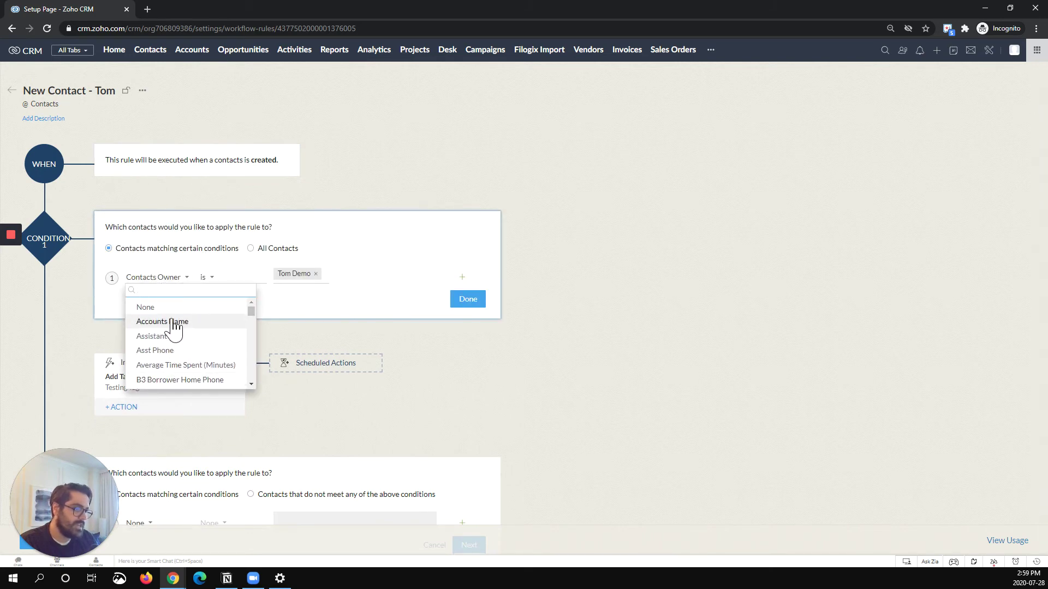
pyautogui.click(172, 323)
# - Make Condition 1 use contains with value A,b,c and save it
pyautogui.click(214, 278)
pyautogui.click(251, 307)
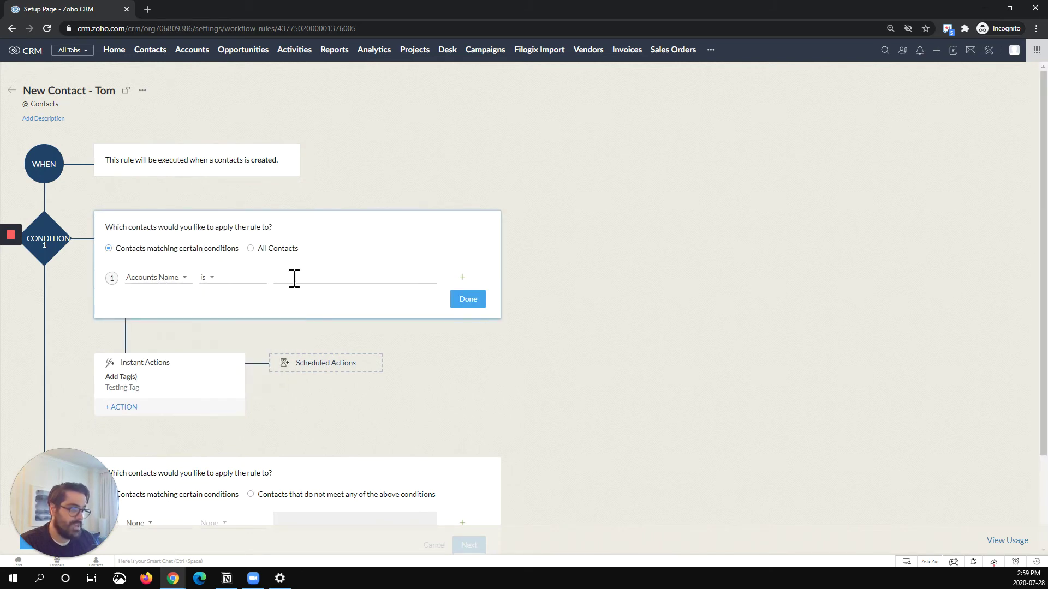
pyautogui.click(203, 279)
pyautogui.click(232, 338)
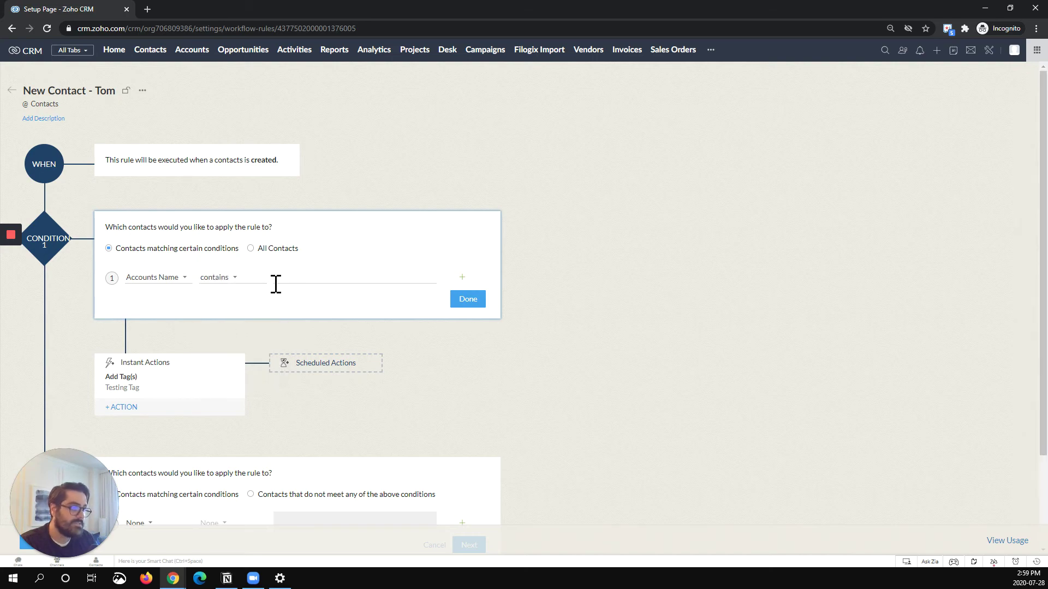
pyautogui.click(283, 278)
pyautogui.write('A,b,c')
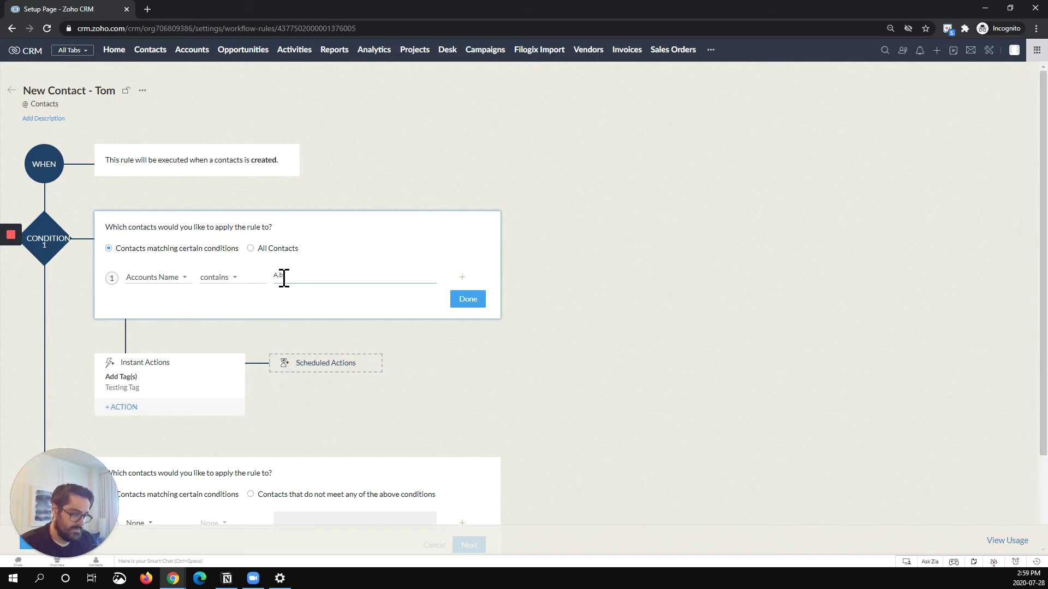
pyautogui.click(459, 303)
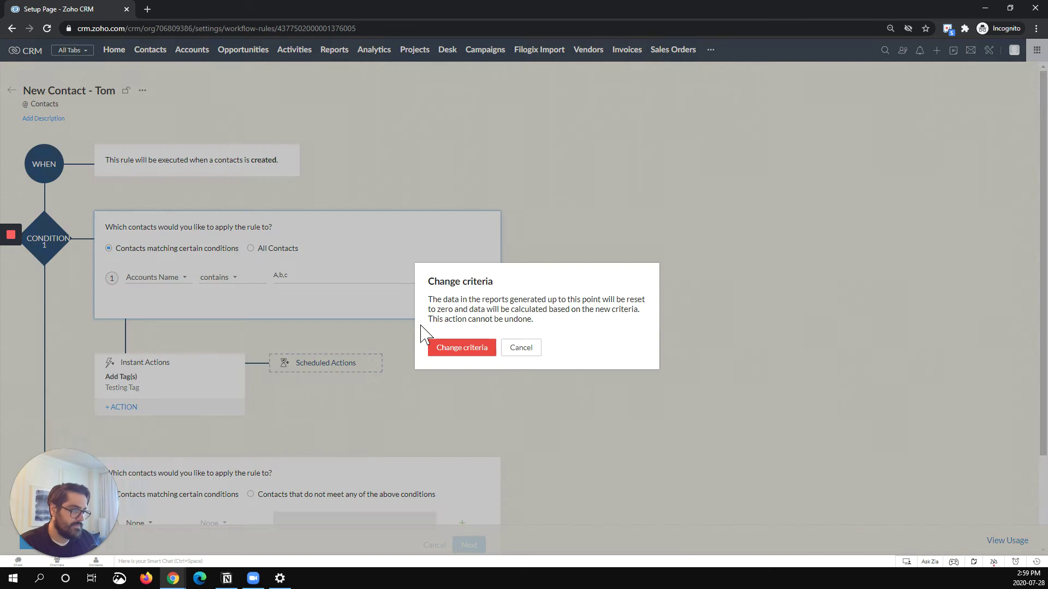
# - Confirm the criteria change, then set Condition 2 to Accounts Name contains d,e,f
pyautogui.click(431, 349)
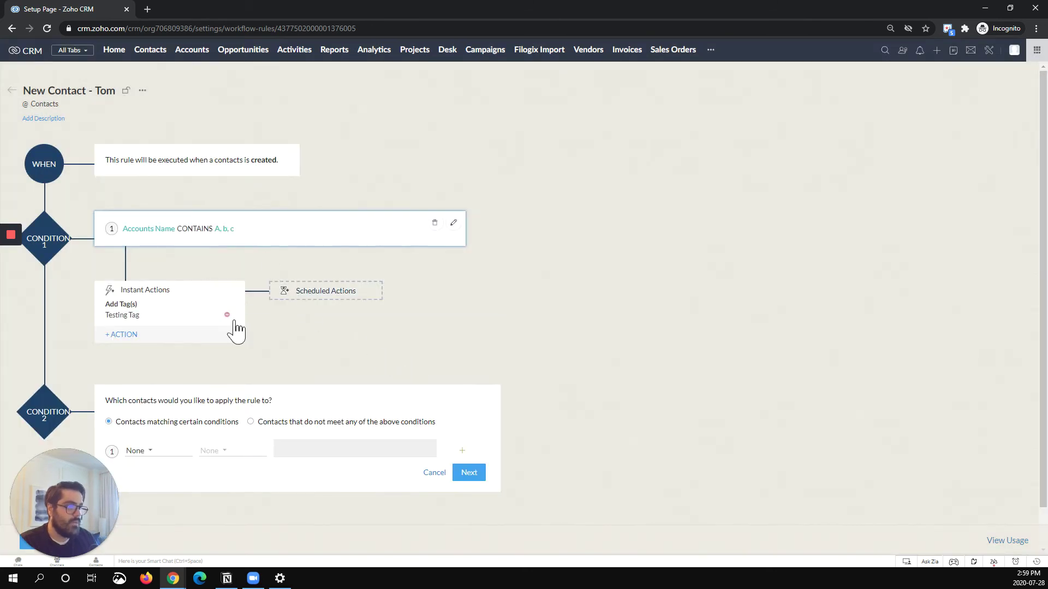
pyautogui.click(160, 451)
pyautogui.write('account')
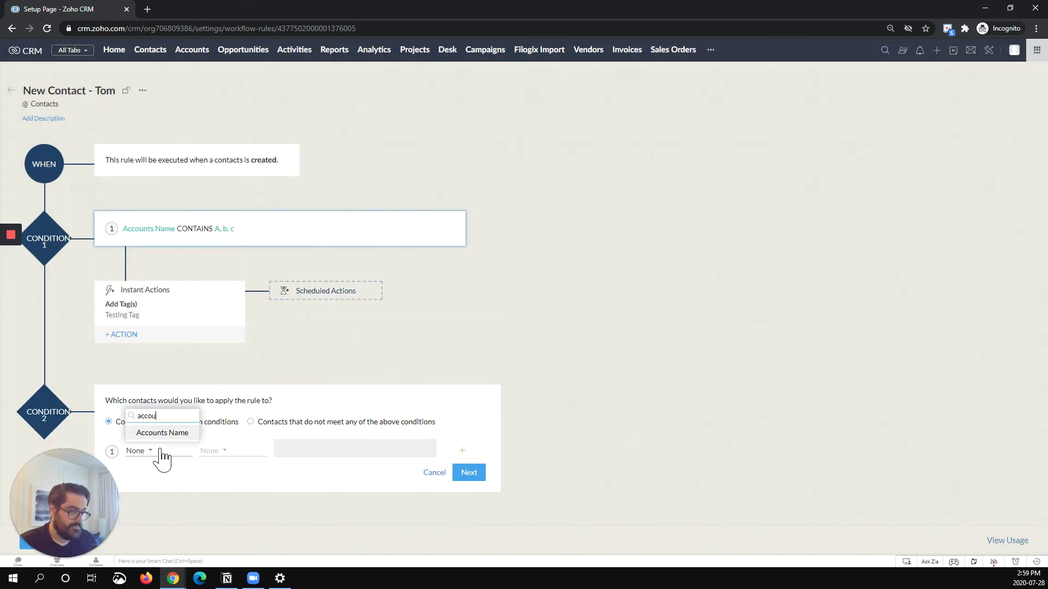
pyautogui.click(167, 434)
pyautogui.click(237, 465)
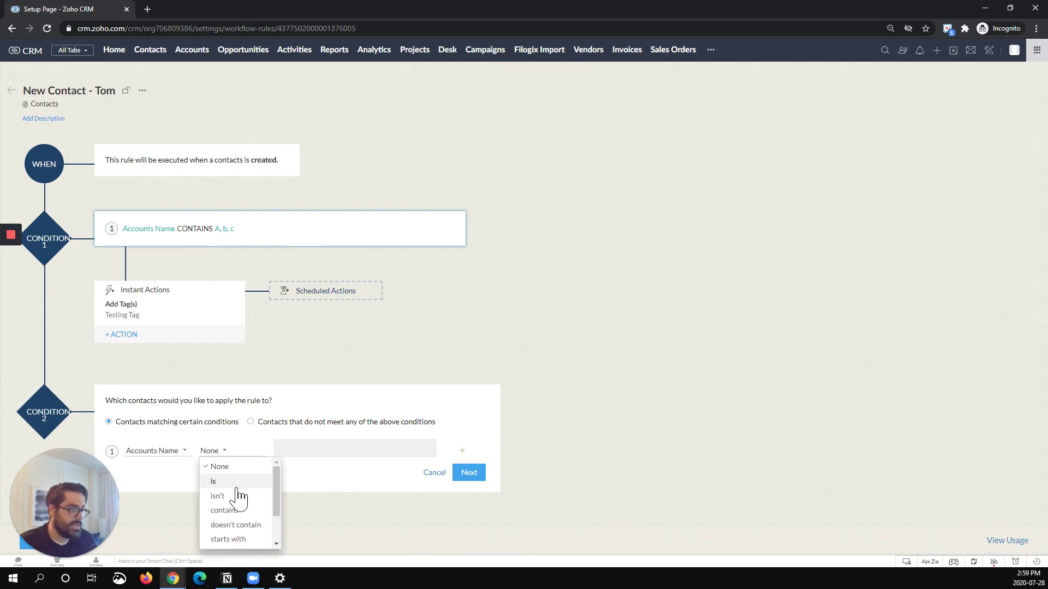
pyautogui.click(241, 510)
pyautogui.click(312, 447)
pyautogui.write('d,e,f')
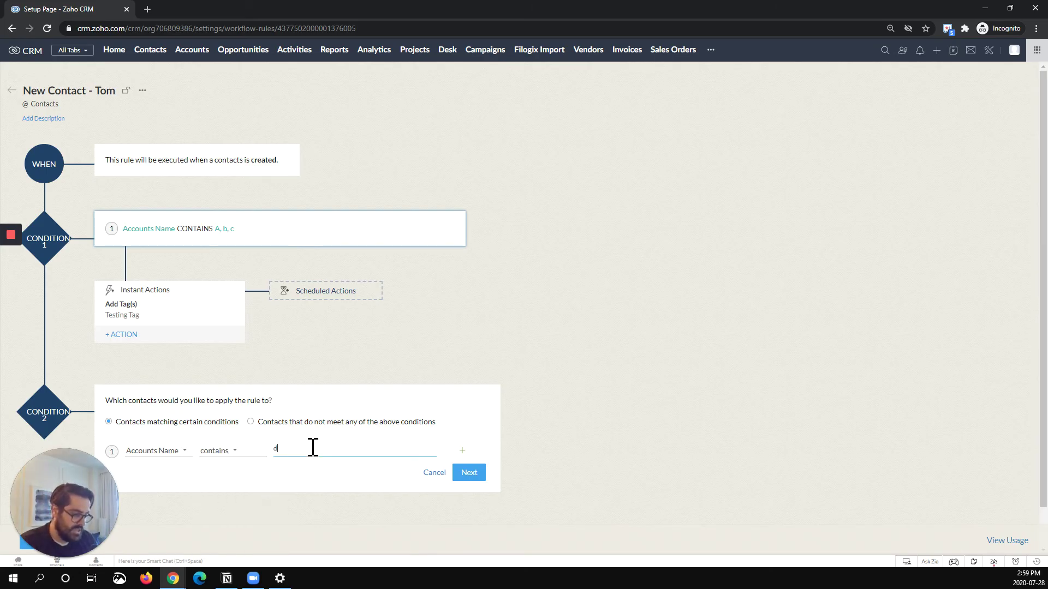
pyautogui.click(469, 473)
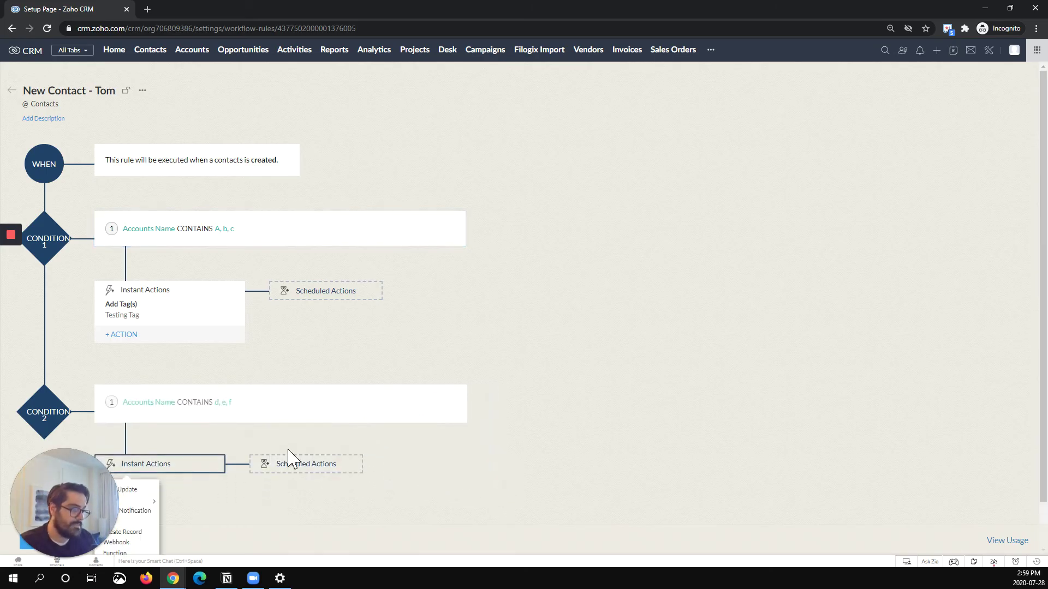
# - Give Condition 2 an instant action that adds the Test 2 tag
pyautogui.moveTo(74, 488); pyautogui.dragTo(880, 529)
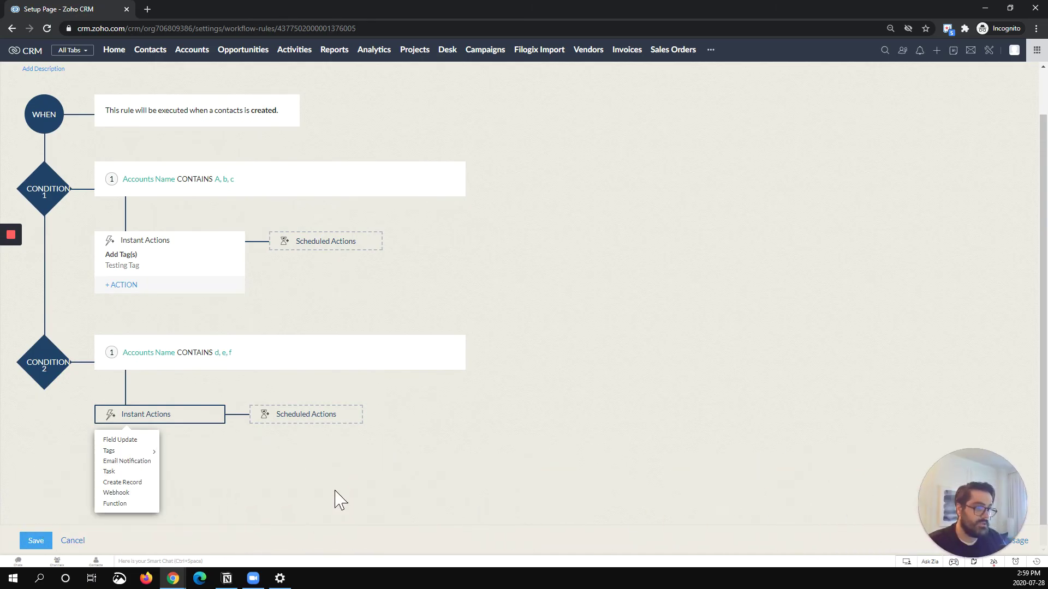
pyautogui.moveTo(133, 453)
pyautogui.click(176, 453)
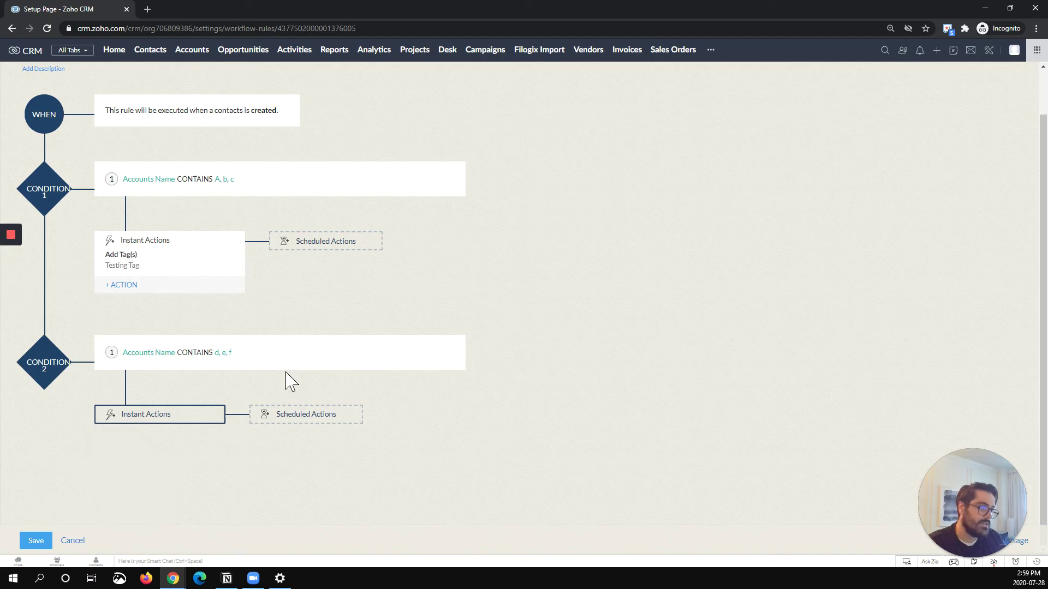
pyautogui.click(446, 77)
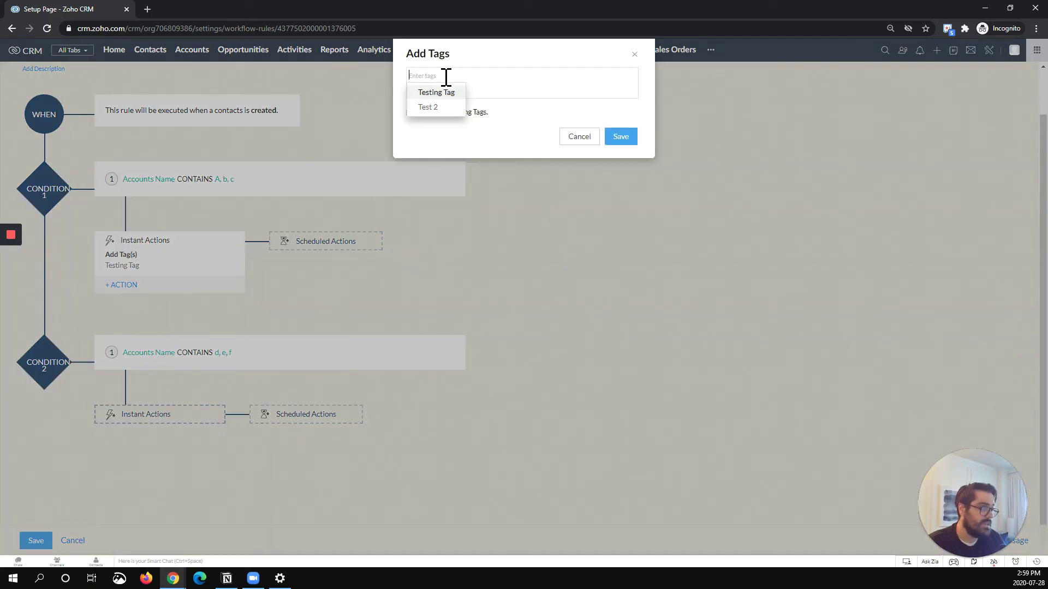
pyautogui.click(431, 107)
pyautogui.click(621, 137)
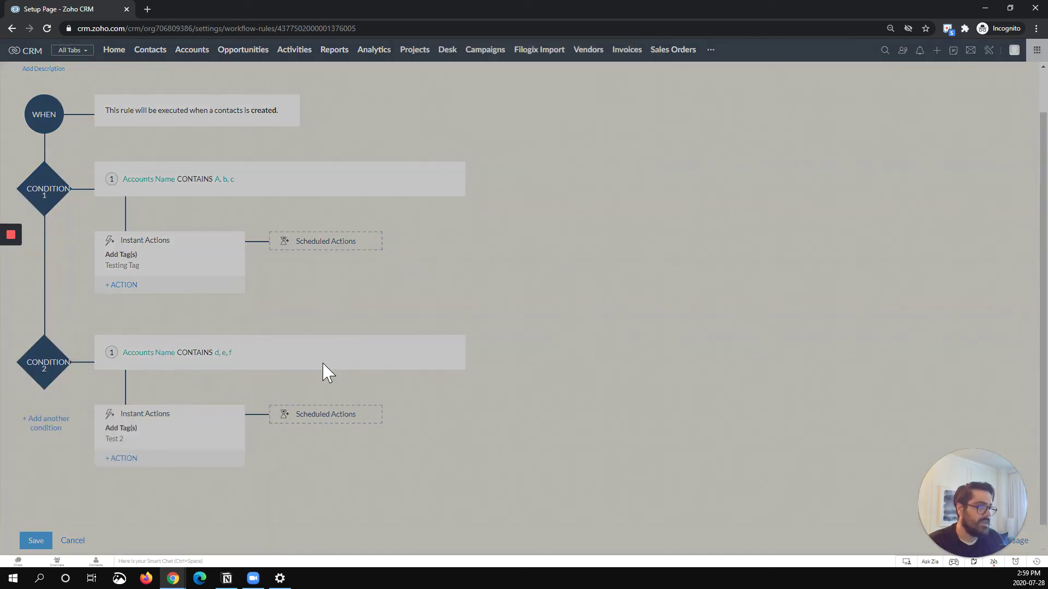
# - Add a third condition block below Condition 2, leaving its criteria at None
pyautogui.scroll(1, 199, 352)
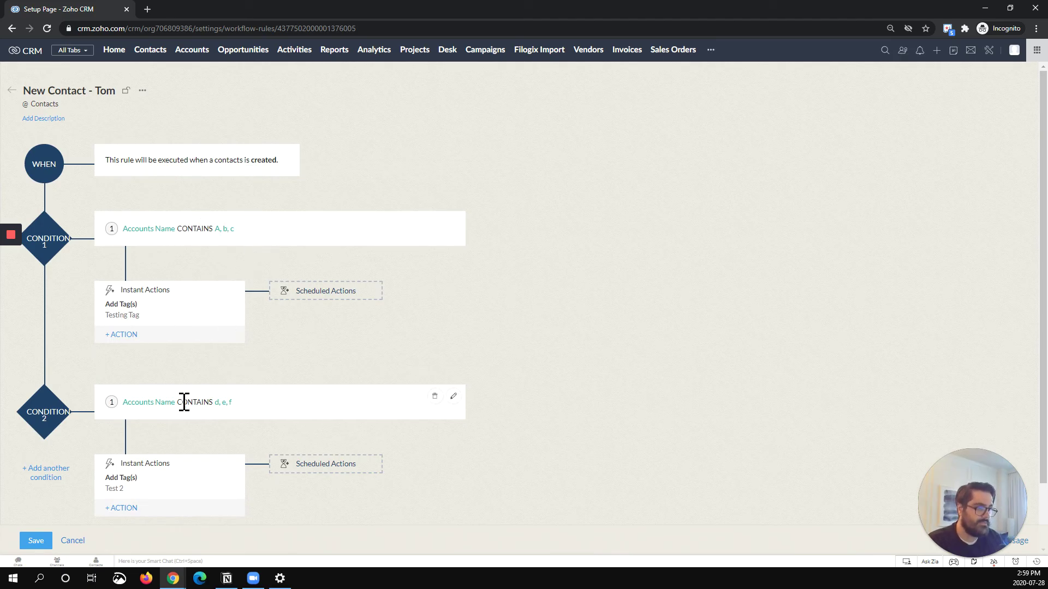
pyautogui.scroll(-1, 66, 481)
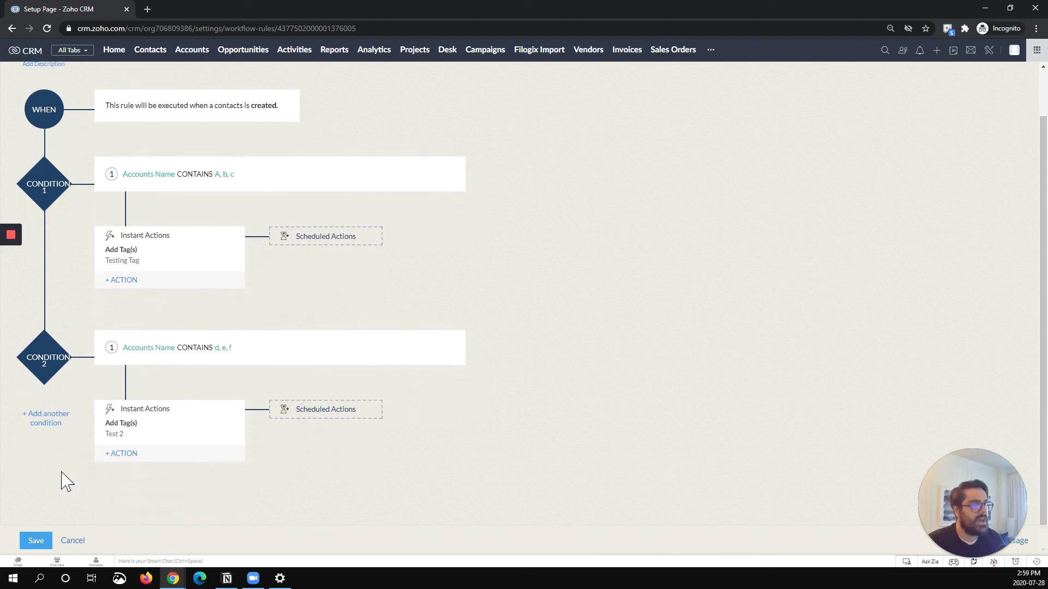
pyautogui.click(46, 424)
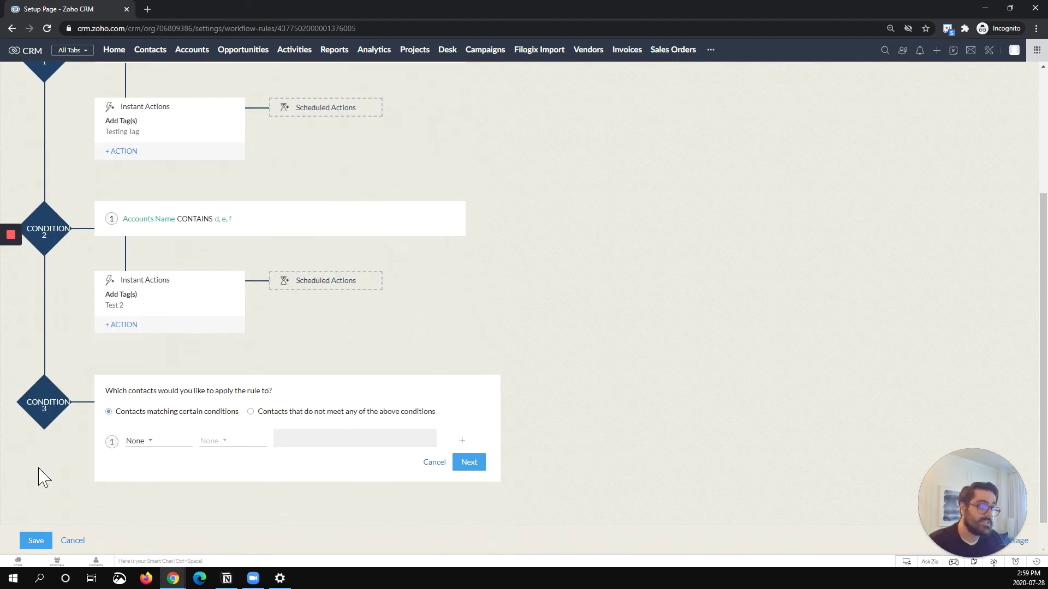